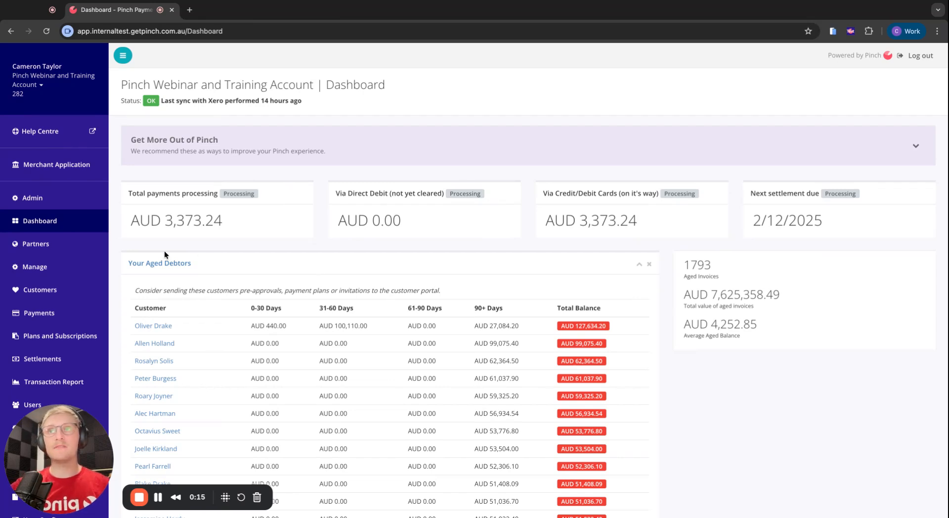
Start a new payment plan and set its plan type to Breakdown an Existing Invoice
{"action": "left_click", "coordinate": [86, 338]}
{"action": "scroll", "coordinate": [273, 339], "scroll_direction": "down", "scroll_amount": 1}
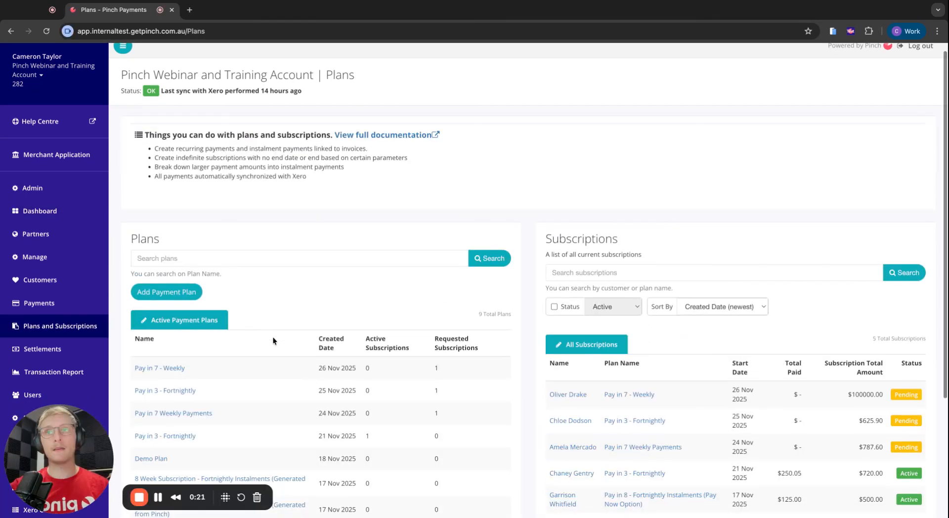
{"action": "left_click", "coordinate": [181, 297]}
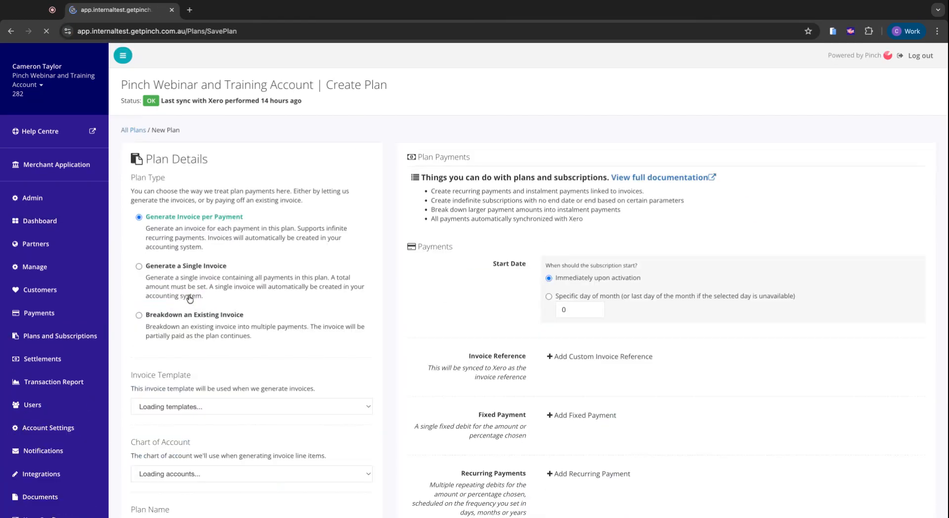
{"action": "scroll", "coordinate": [273, 330], "scroll_direction": "down", "scroll_amount": 1}
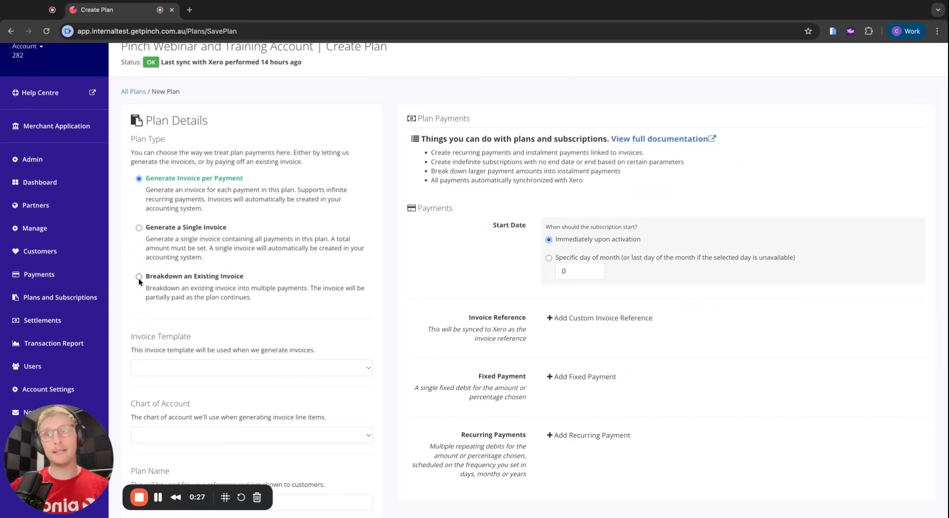
{"action": "left_click", "coordinate": [139, 277]}
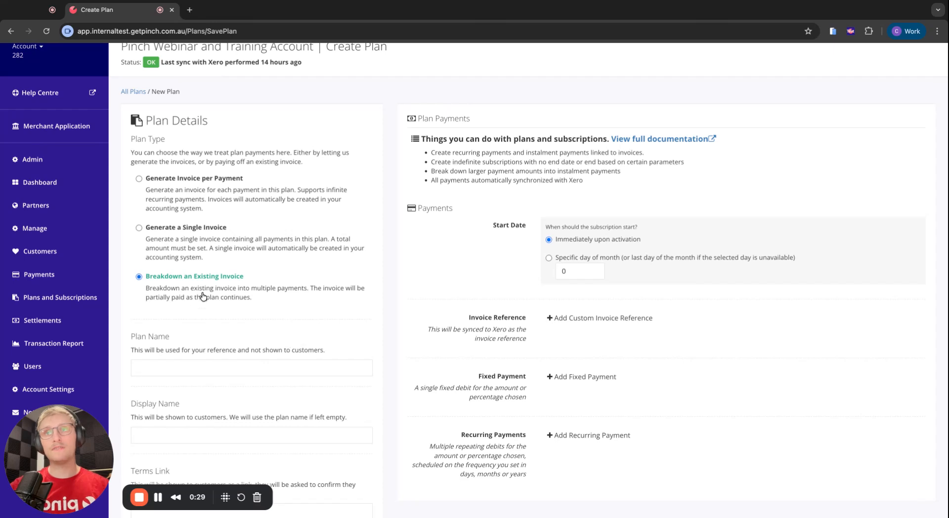
Name the plan "Christmas Pay Plan - Pay in 6 Weekly"
{"action": "scroll", "coordinate": [204, 312], "scroll_direction": "down", "scroll_amount": 1}
{"action": "scroll", "coordinate": [203, 312], "scroll_direction": "down", "scroll_amount": 1}
{"action": "left_click", "coordinate": [195, 307]}
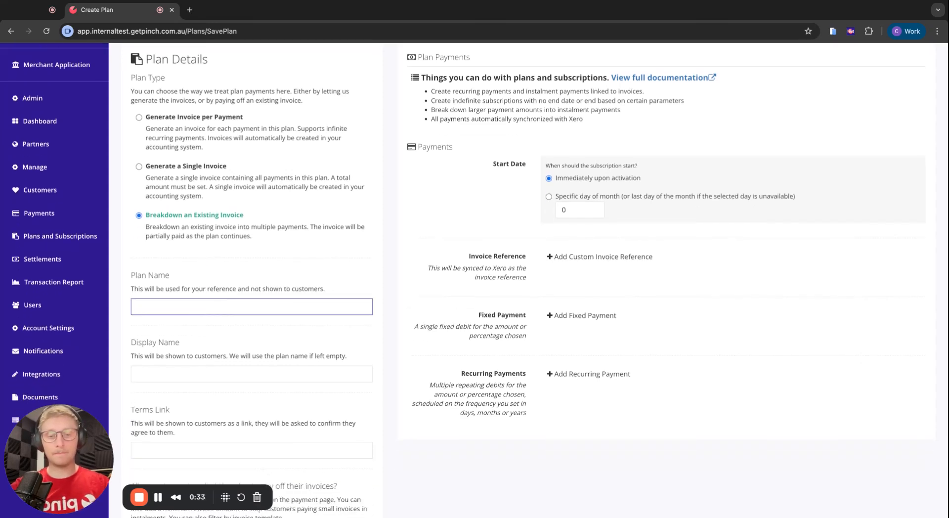
{"action": "type", "text": "Chri"}
{"action": "type", "text": "ristmas "}
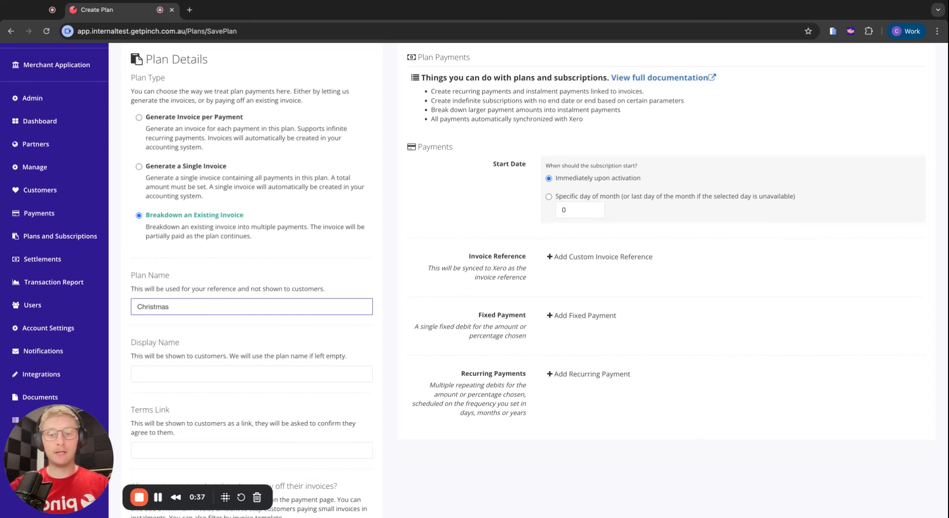
{"action": "type", "text": "Pay Pla"}
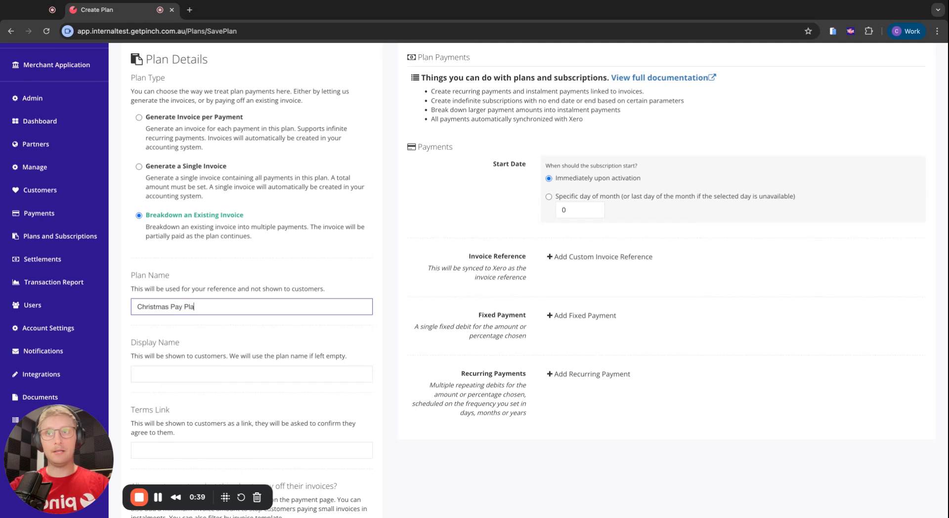
{"action": "type", "text": "n - Pay "}
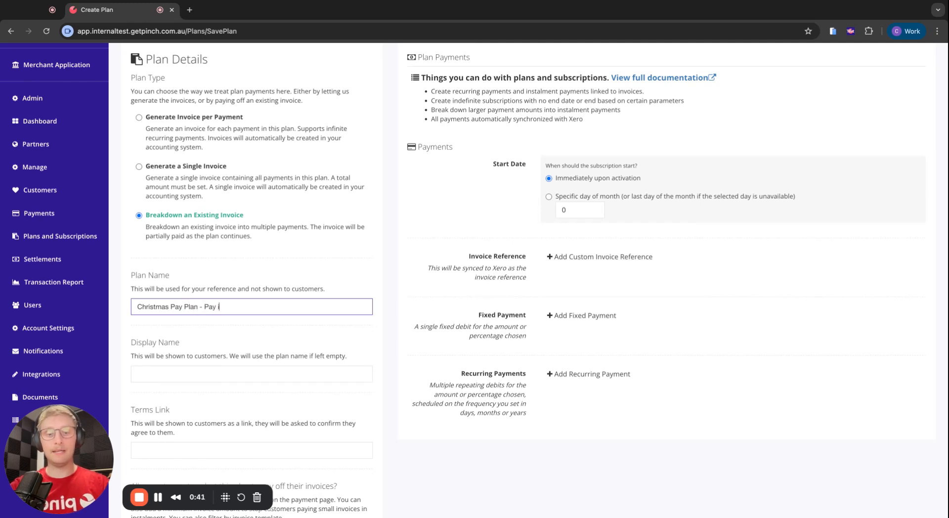
{"action": "type", "text": "in 6"}
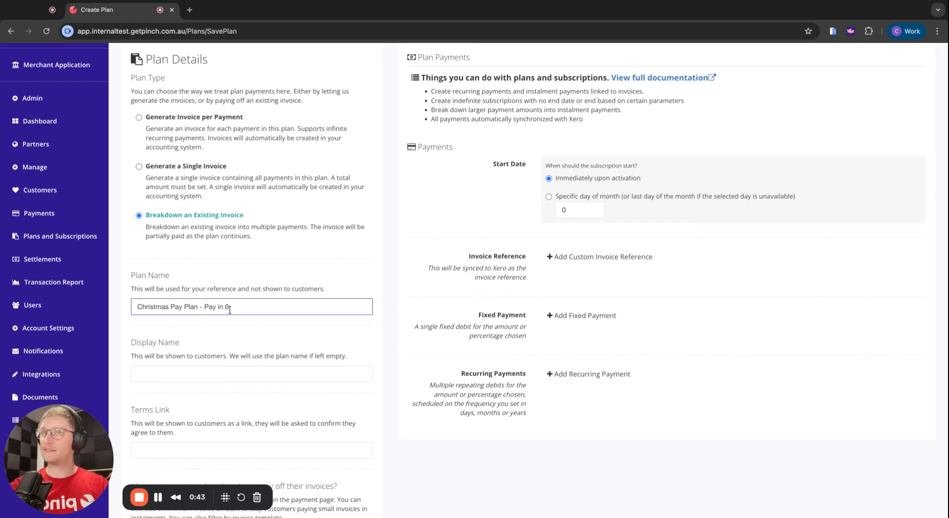
{"action": "type", "text": " Weekly"}
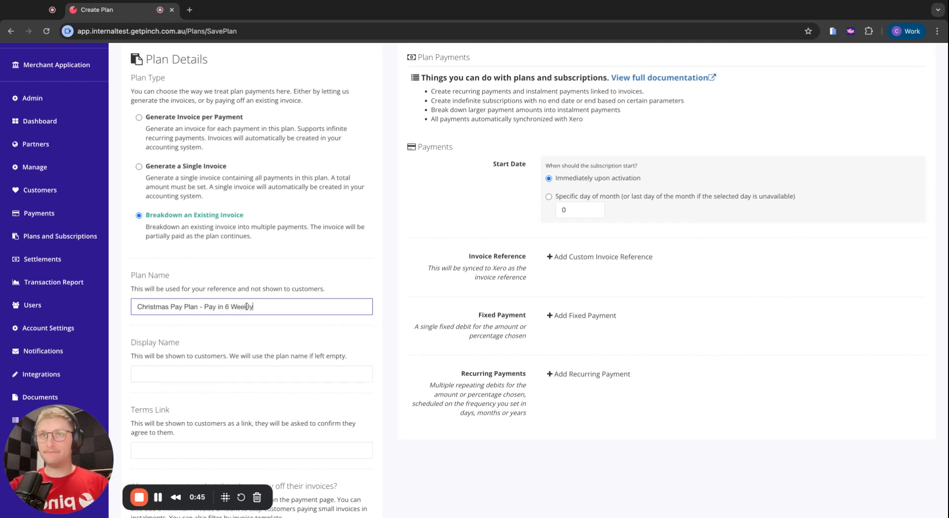
Copy the plan name into the customer-facing display name
{"action": "triple_click", "coordinate": [269, 306]}
{"action": "key", "text": "super+c"}
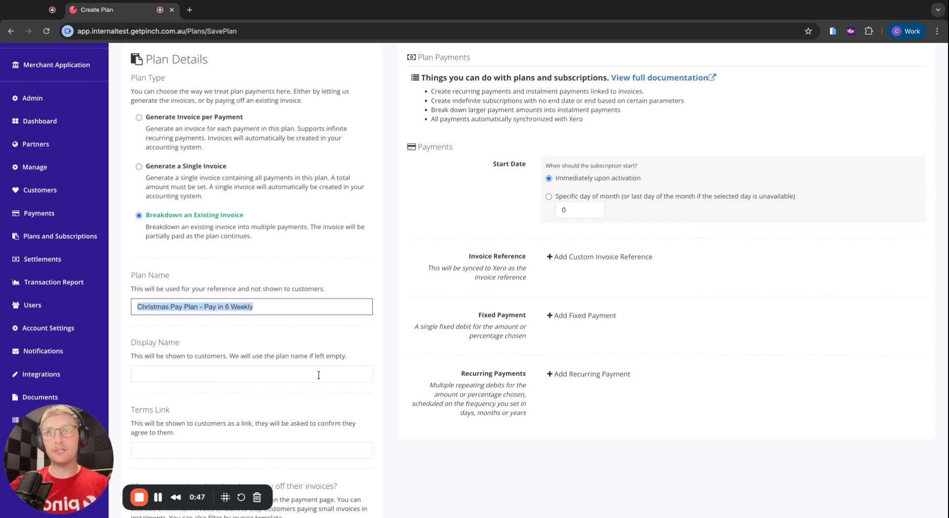
{"action": "left_click", "coordinate": [292, 335]}
{"action": "left_click", "coordinate": [162, 377]}
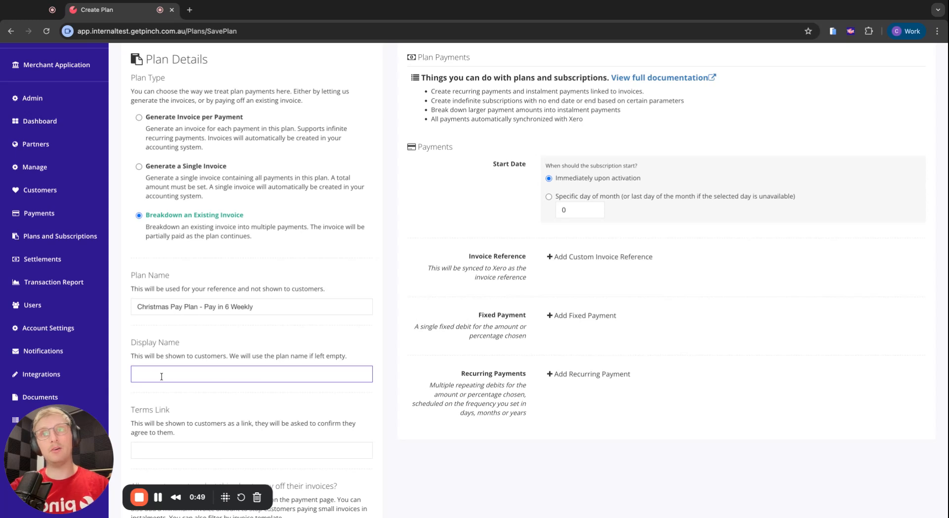
{"action": "key", "text": "super+v"}
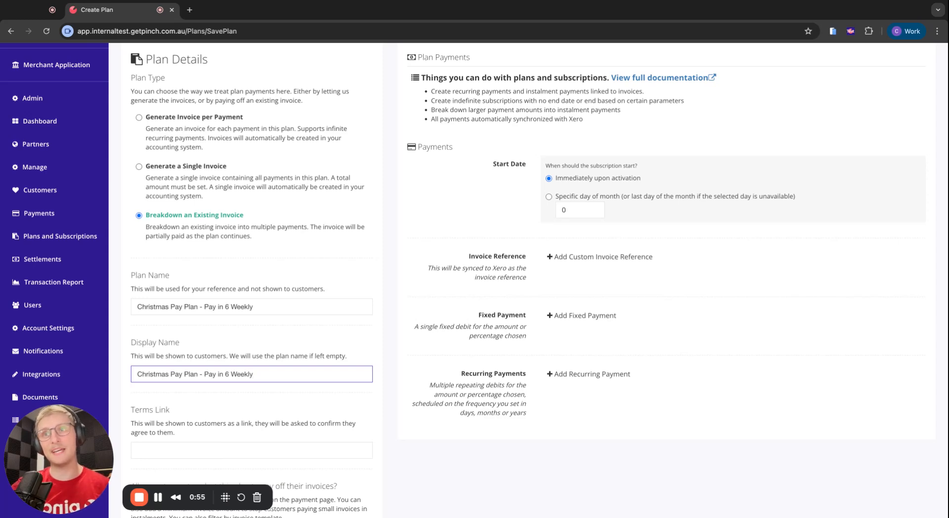
Add a recurring payment to the plan and set its number of payments to 6
{"action": "scroll", "coordinate": [324, 216], "scroll_direction": "down", "scroll_amount": 2}
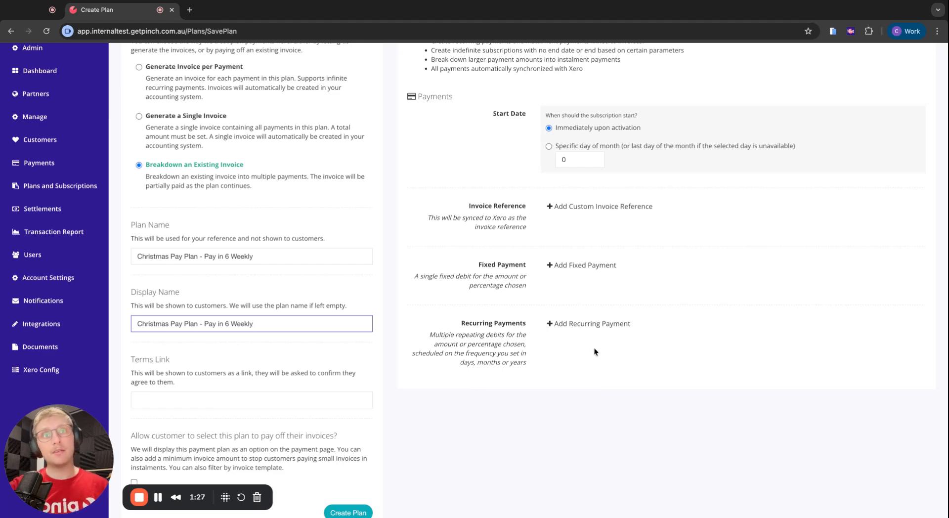
{"action": "left_click", "coordinate": [583, 325]}
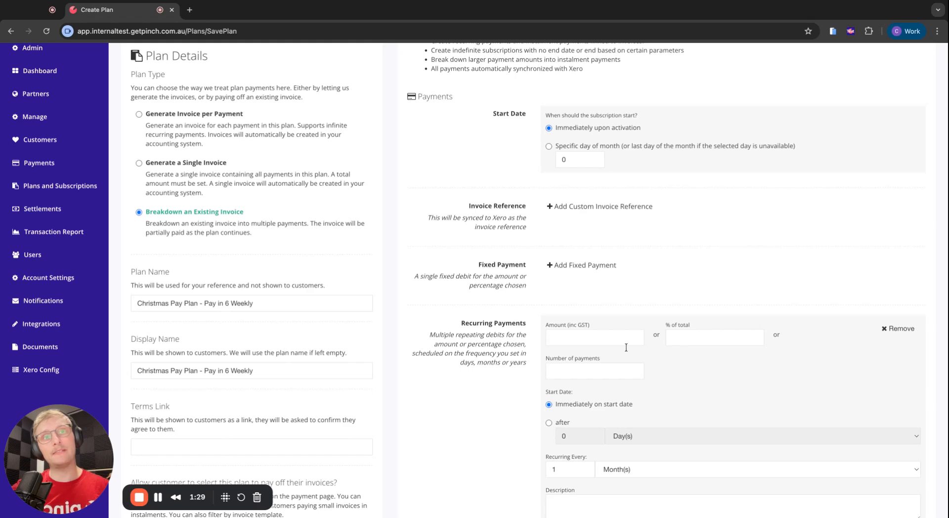
{"action": "scroll", "coordinate": [626, 347], "scroll_direction": "down", "scroll_amount": 2}
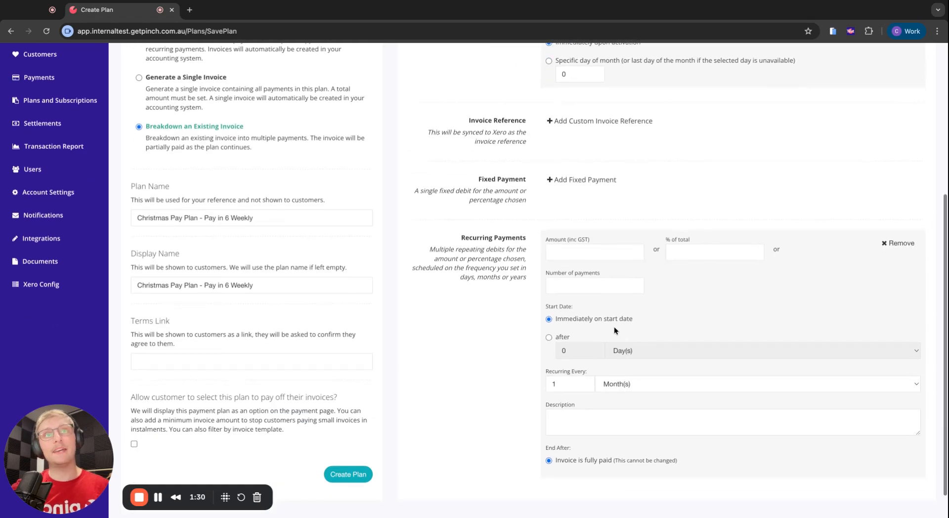
{"action": "left_click", "coordinate": [575, 283]}
{"action": "type", "text": "6"}
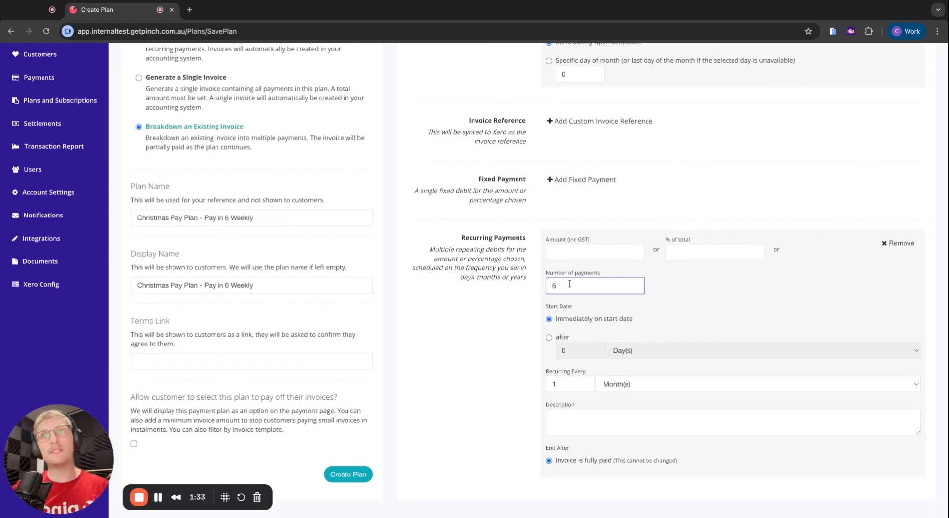
{"action": "left_click", "coordinate": [500, 302]}
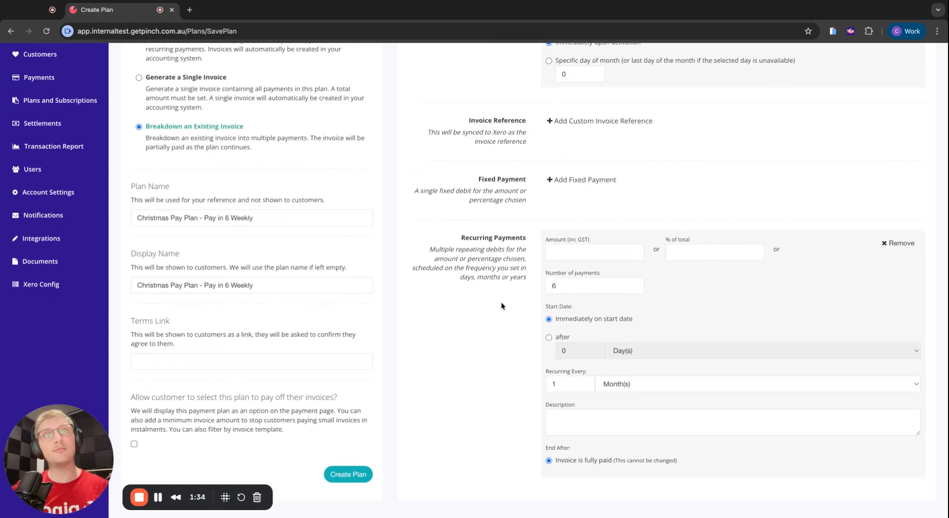
Set the recurring payment to repeat every 7 days
{"action": "double_click", "coordinate": [566, 387]}
{"action": "type", "text": "7"}
{"action": "key", "text": "Tab"}
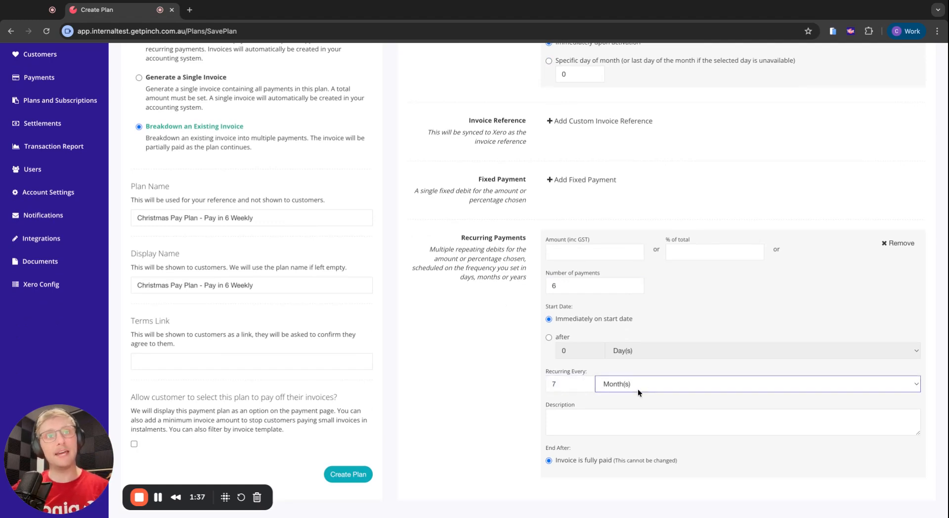
{"action": "left_click", "coordinate": [465, 407]}
Allow customers to select this plan to pay off their invoices
{"action": "scroll", "coordinate": [465, 408], "scroll_direction": "down", "scroll_amount": 2}
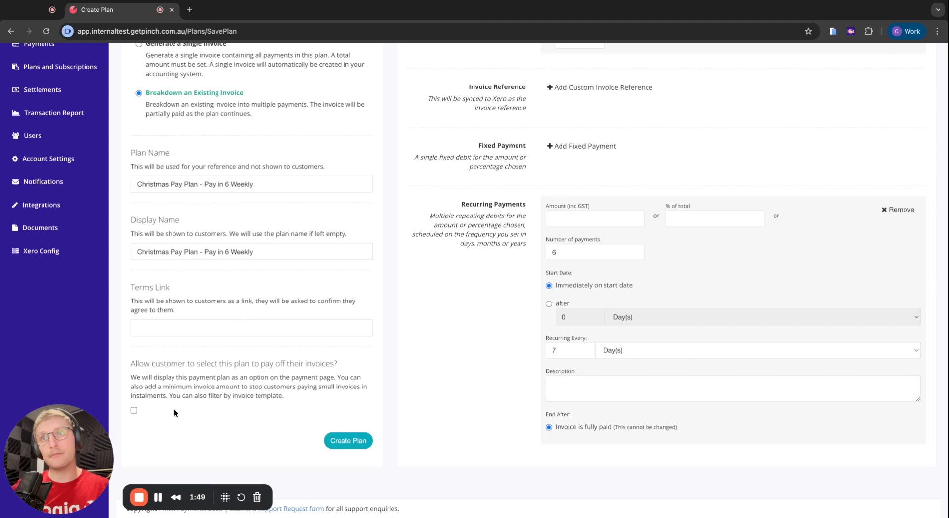
{"action": "left_click", "coordinate": [134, 411]}
{"action": "scroll", "coordinate": [133, 412], "scroll_direction": "down", "scroll_amount": 1}
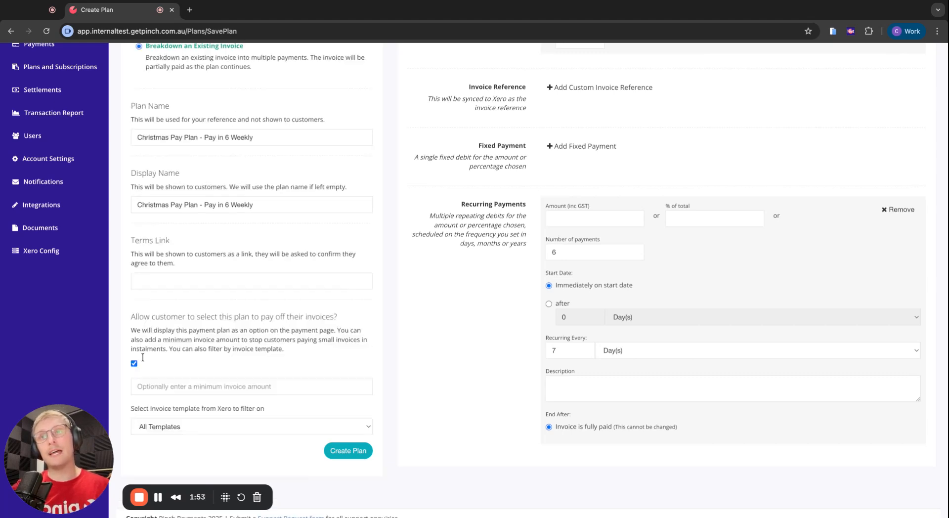
{"action": "scroll", "coordinate": [143, 358], "scroll_direction": "down", "scroll_amount": 1}
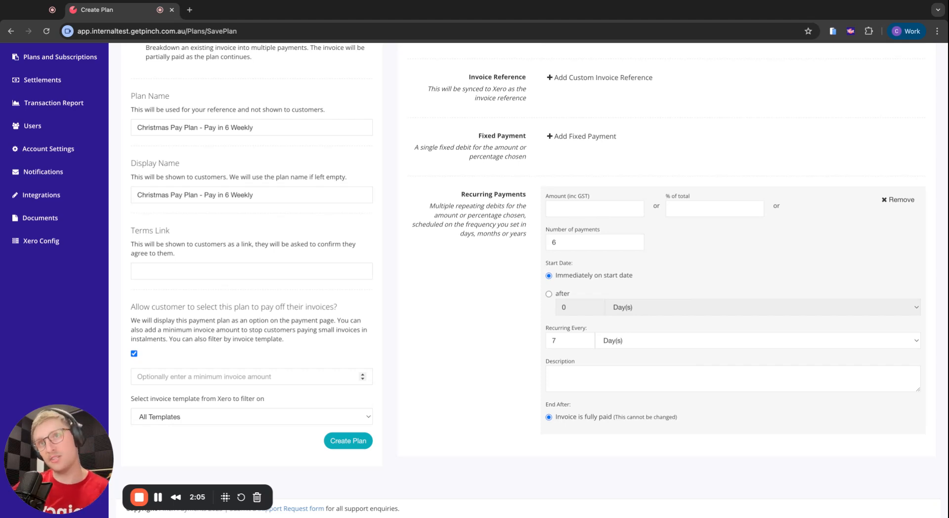
Try a minimum invoice amount of 6000 for the plan, and replace it with 0
{"action": "left_click", "coordinate": [252, 376]}
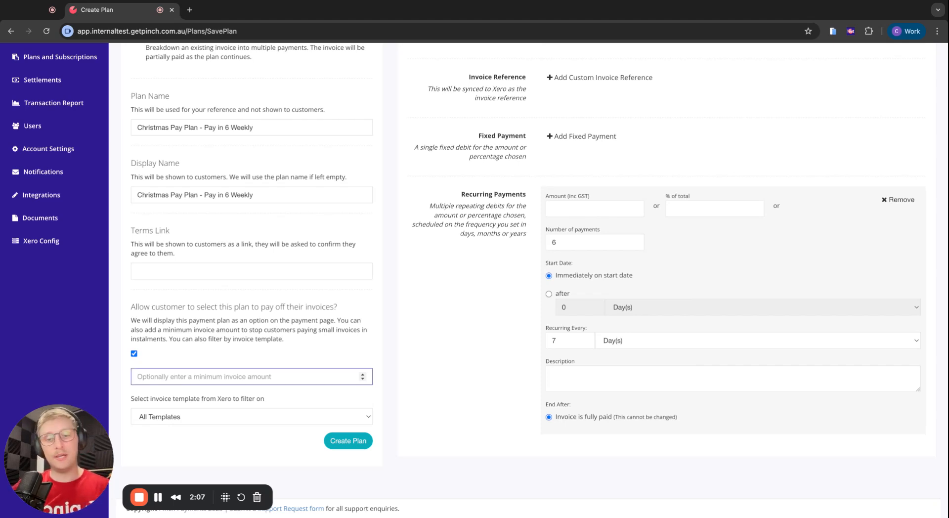
{"action": "type", "text": "6000"}
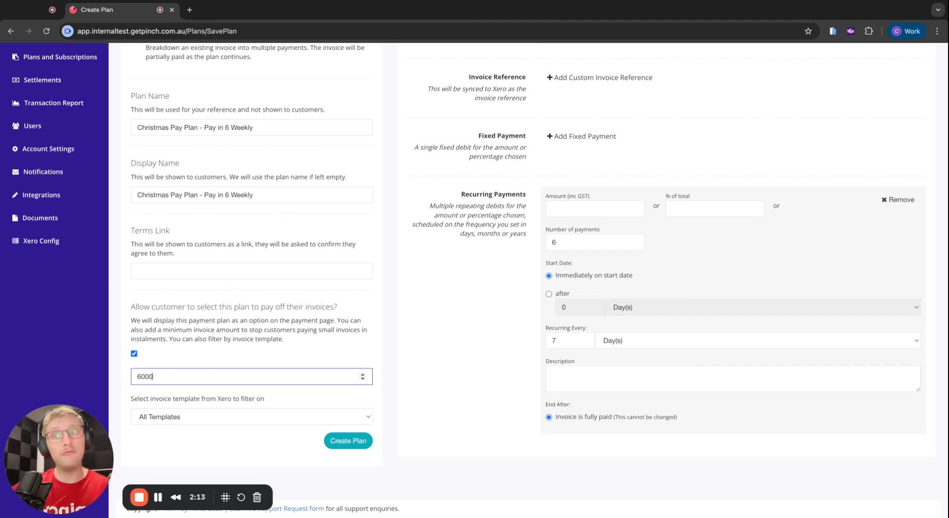
{"action": "double_click", "coordinate": [160, 378]}
{"action": "type", "text": "0"}
{"action": "left_click", "coordinate": [183, 459]}
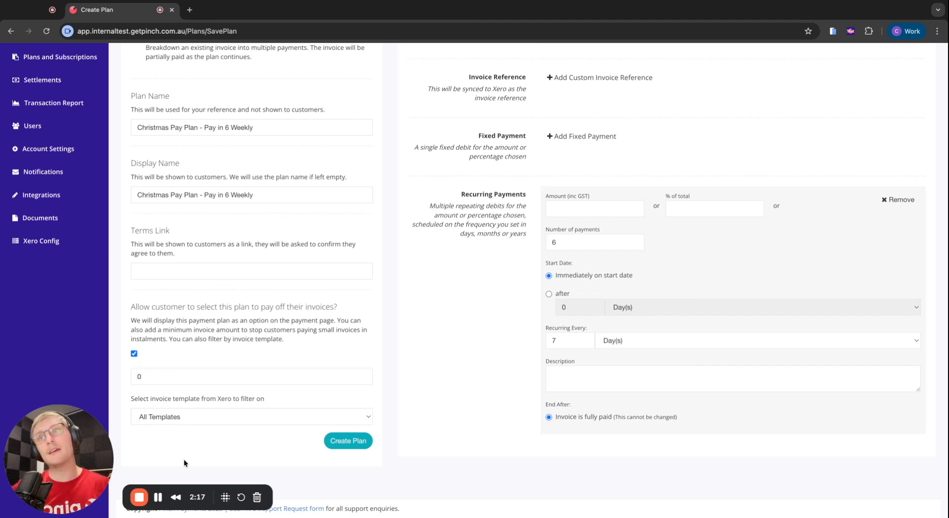
Filter the plan to the Payment Plan Invoices template and create the plan
{"action": "left_click", "coordinate": [174, 423]}
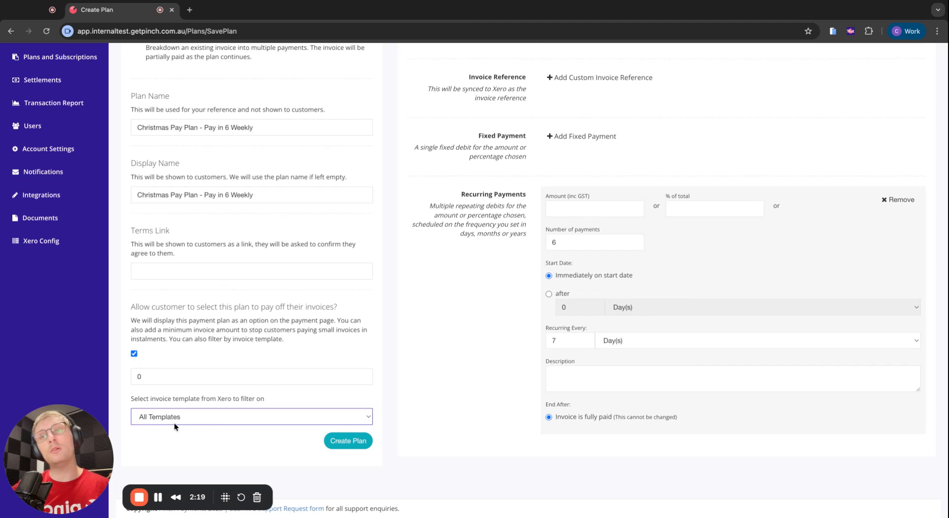
{"action": "left_click", "coordinate": [208, 455]}
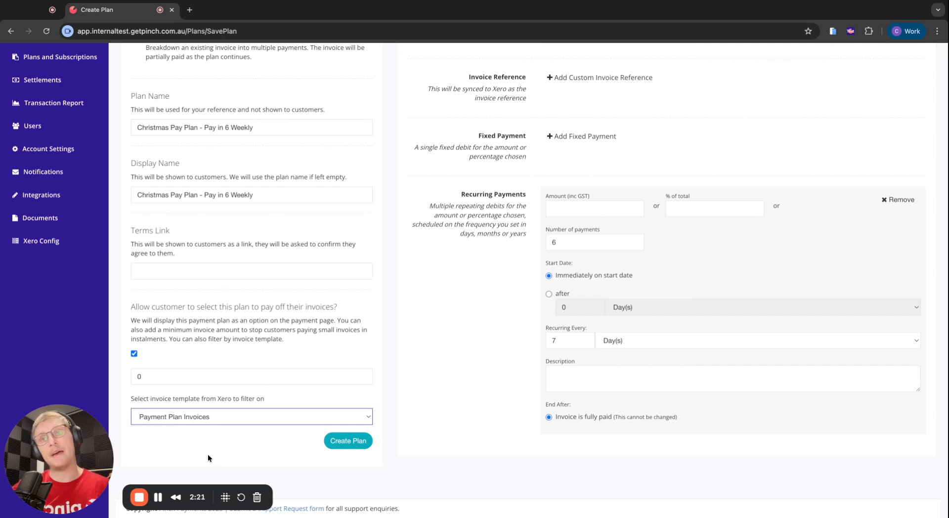
{"action": "left_click", "coordinate": [218, 454]}
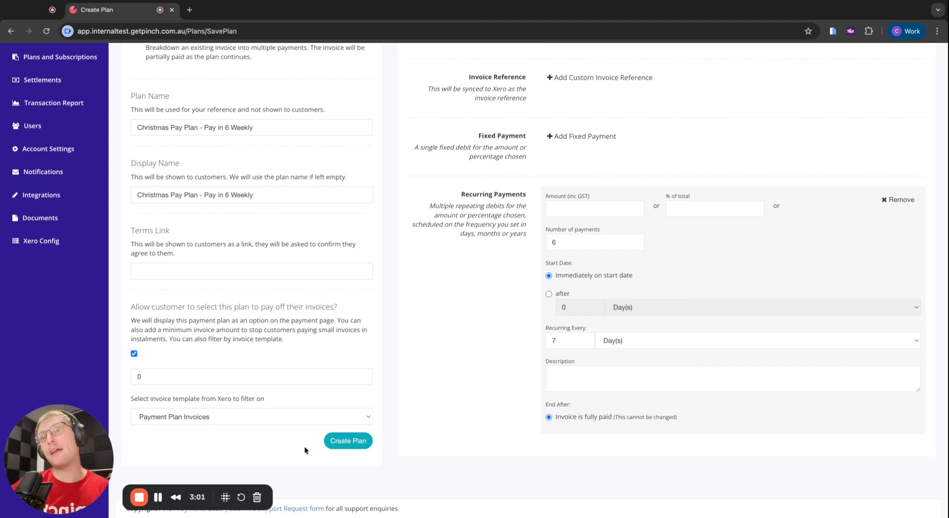
{"action": "left_click", "coordinate": [336, 446]}
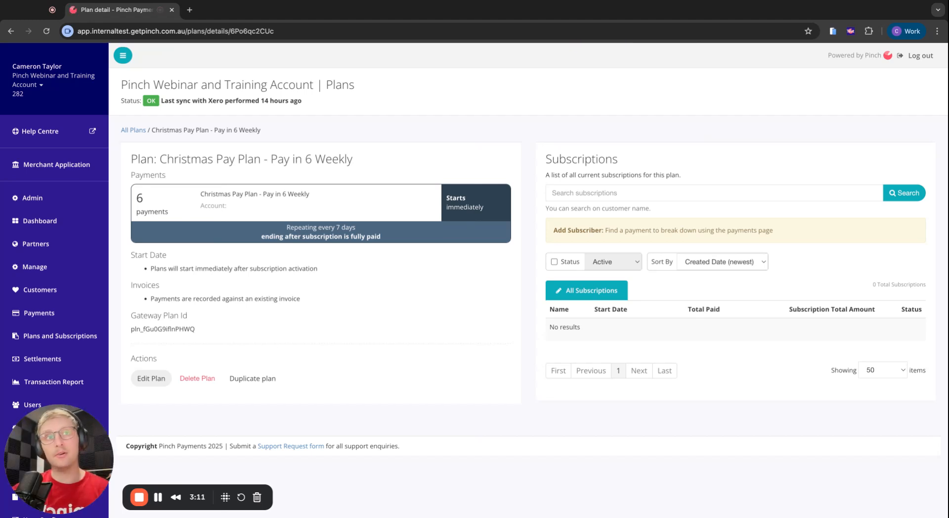
Open the last invoice on the first page of outstanding payments
{"action": "left_click", "coordinate": [80, 319]}
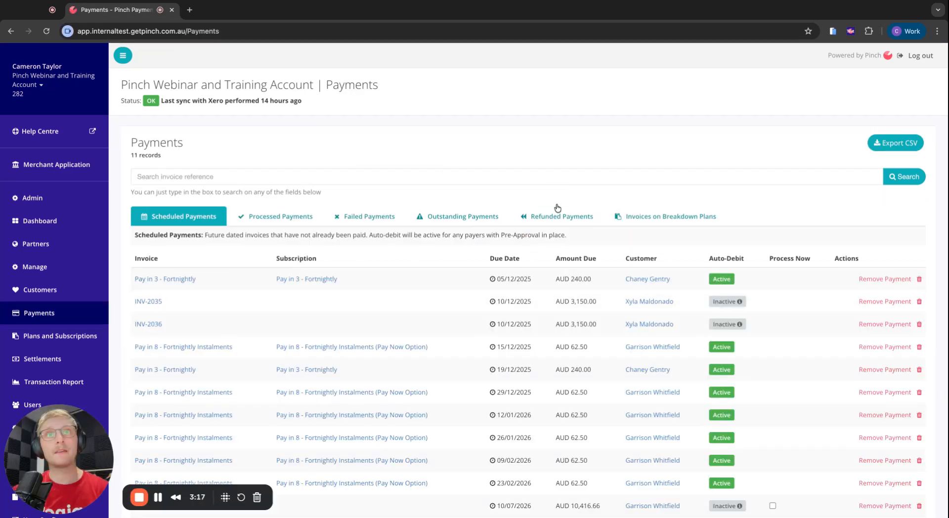
{"action": "left_click", "coordinate": [460, 216]}
{"action": "scroll", "coordinate": [517, 380], "scroll_direction": "down", "scroll_amount": 10}
{"action": "scroll", "coordinate": [517, 384], "scroll_direction": "down", "scroll_amount": 7}
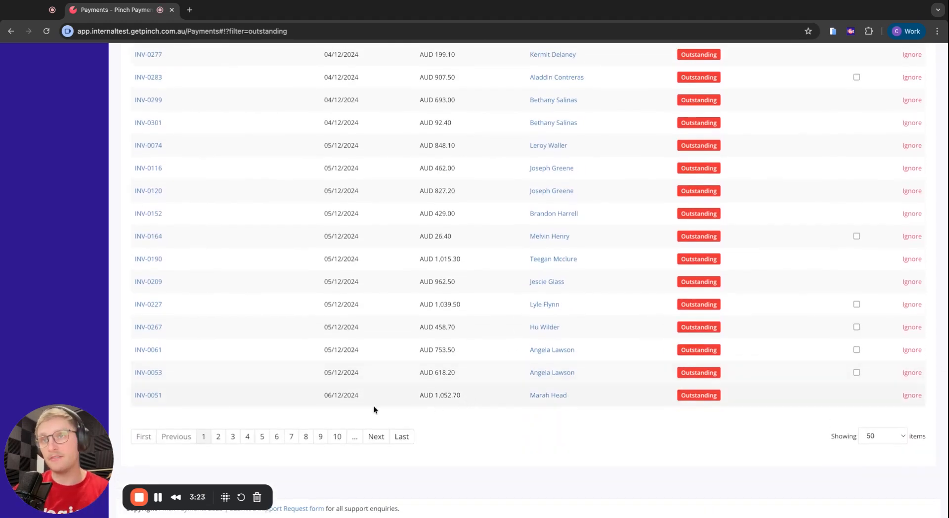
{"action": "left_click", "coordinate": [155, 397]}
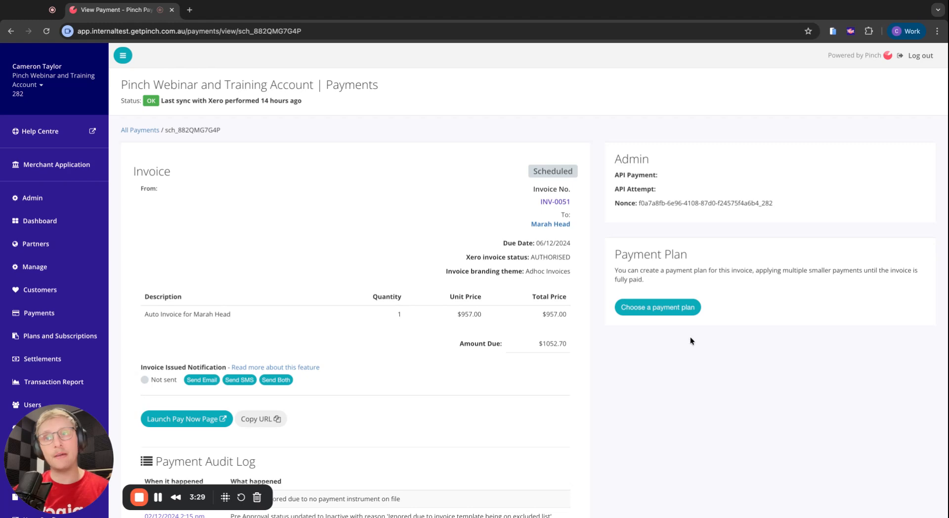
Create a payment plan for the open invoice using the plan Christmas Pay Plan - Pay in 6 Weekly
{"action": "left_click", "coordinate": [652, 308]}
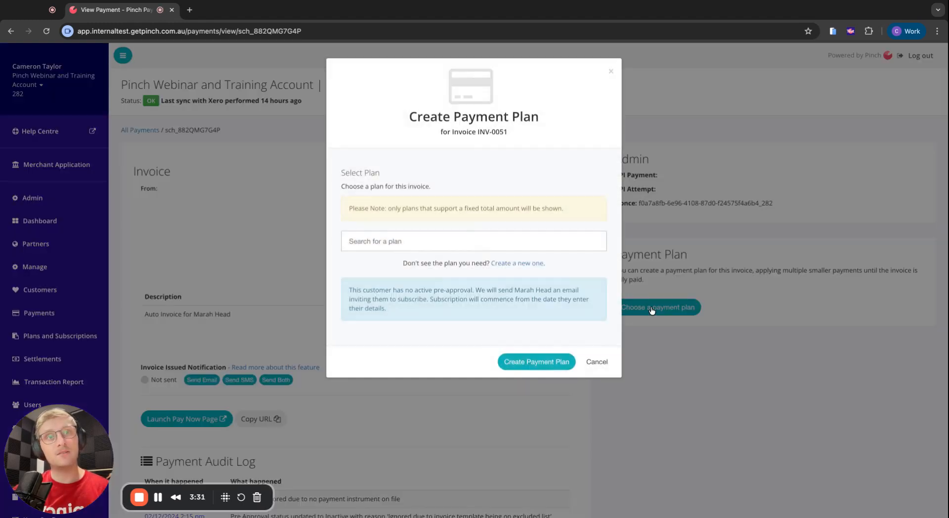
{"action": "left_click", "coordinate": [428, 242]}
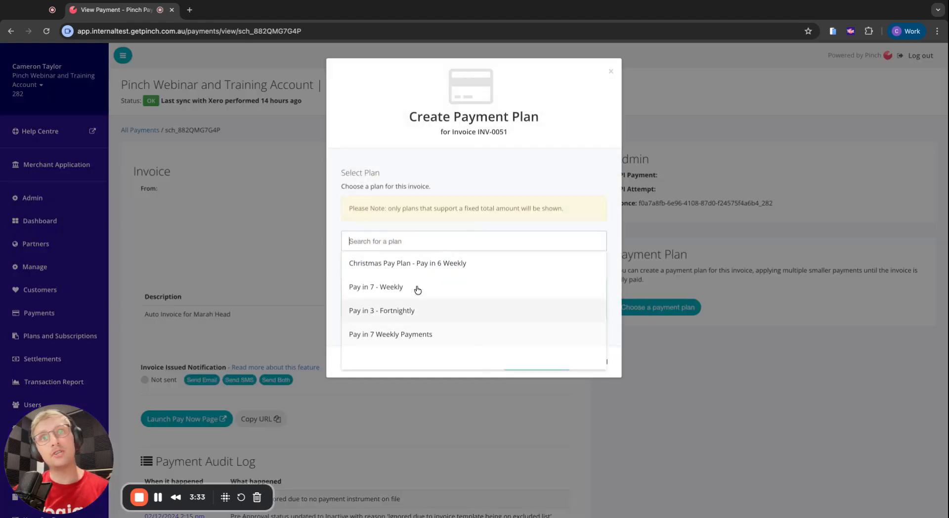
{"action": "left_click", "coordinate": [423, 260]}
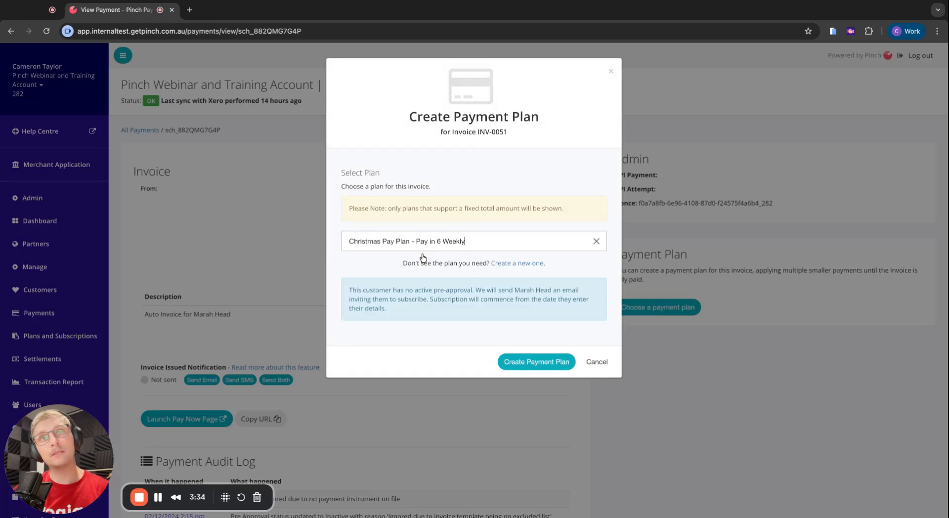
{"action": "left_click", "coordinate": [515, 366]}
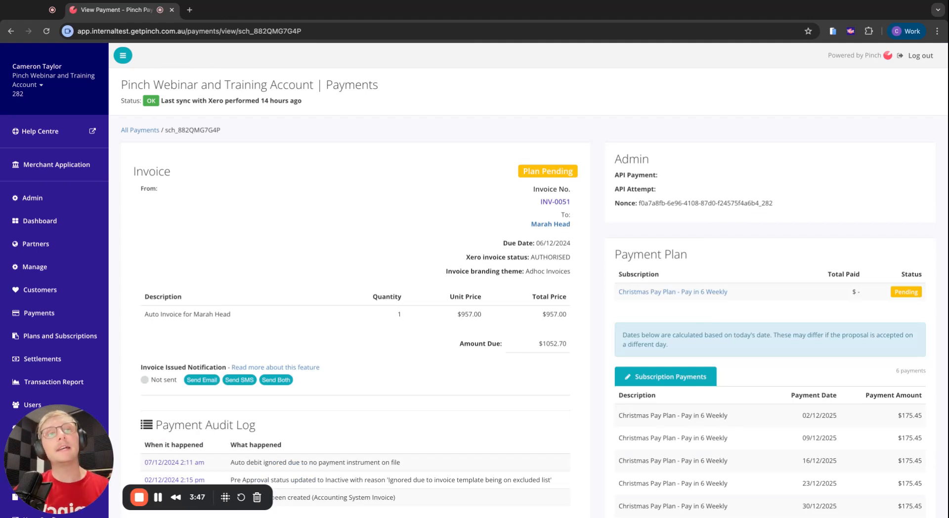
Go to the invoice's customer record and open the Christmas Pay Plan - Pay in 6 Weekly subscription
{"action": "scroll", "coordinate": [569, 419], "scroll_direction": "down", "scroll_amount": 3}
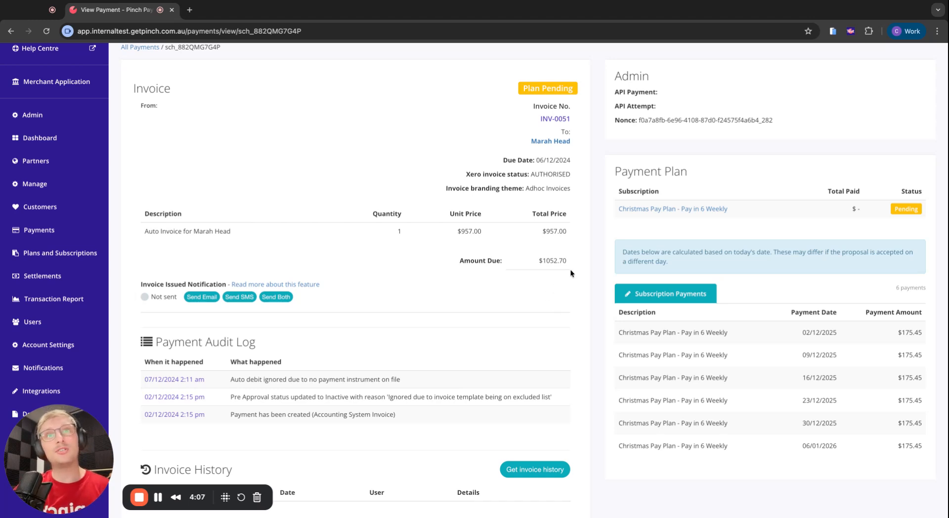
{"action": "left_click", "coordinate": [549, 142]}
{"action": "scroll", "coordinate": [508, 370], "scroll_direction": "down", "scroll_amount": 10}
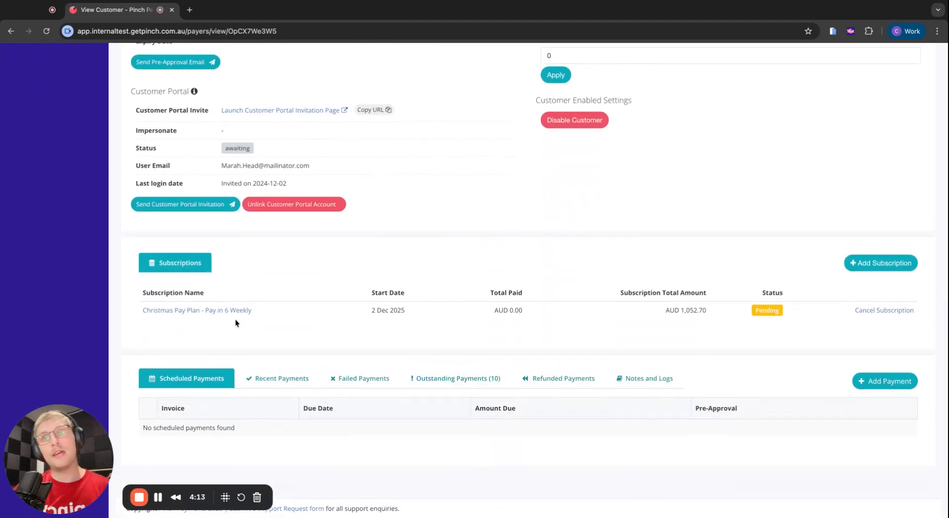
{"action": "left_click", "coordinate": [188, 311]}
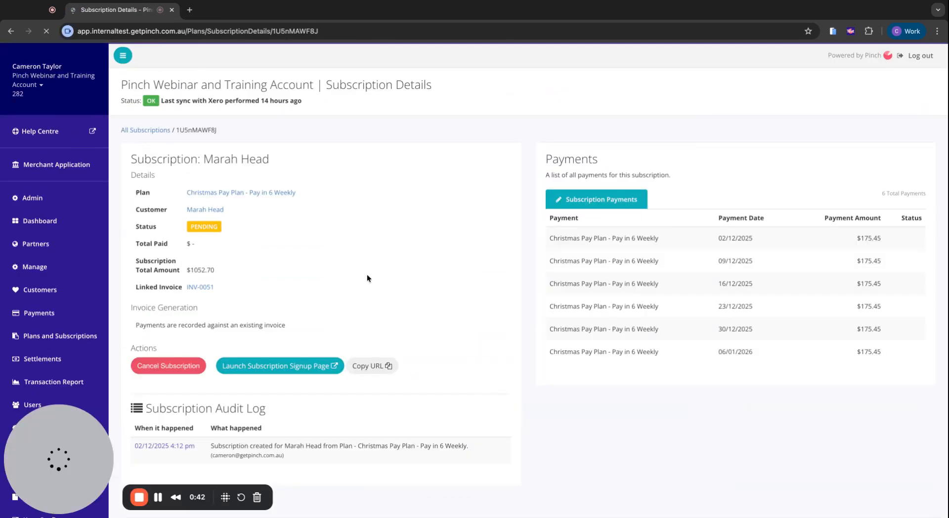
Launch the subscription's signup page and review the payment schedule offered to the customer
{"action": "scroll", "coordinate": [368, 278], "scroll_direction": "down", "scroll_amount": 1}
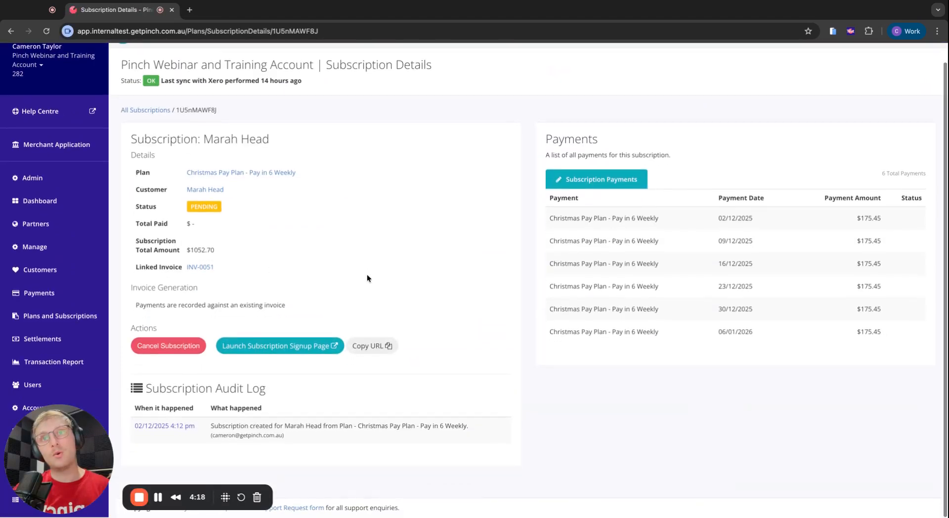
{"action": "left_click", "coordinate": [304, 348]}
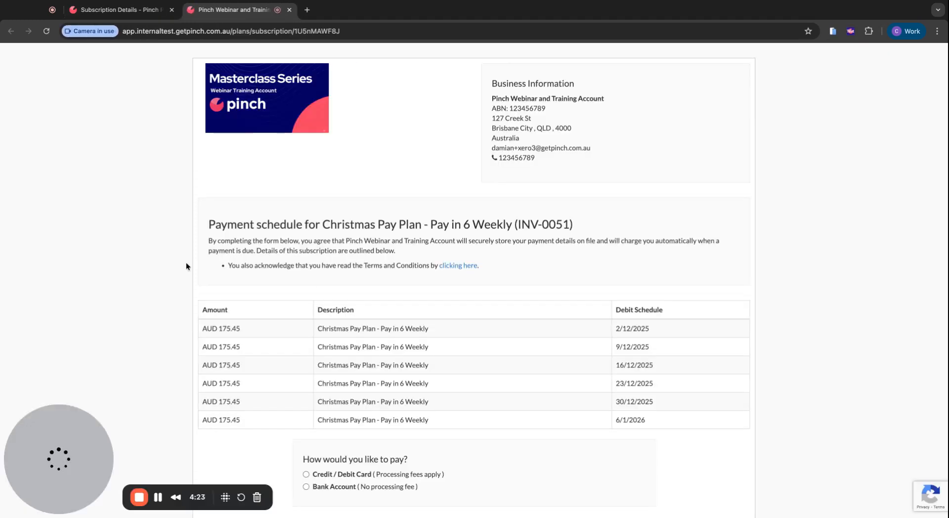
{"action": "scroll", "coordinate": [280, 336], "scroll_direction": "down", "scroll_amount": 2}
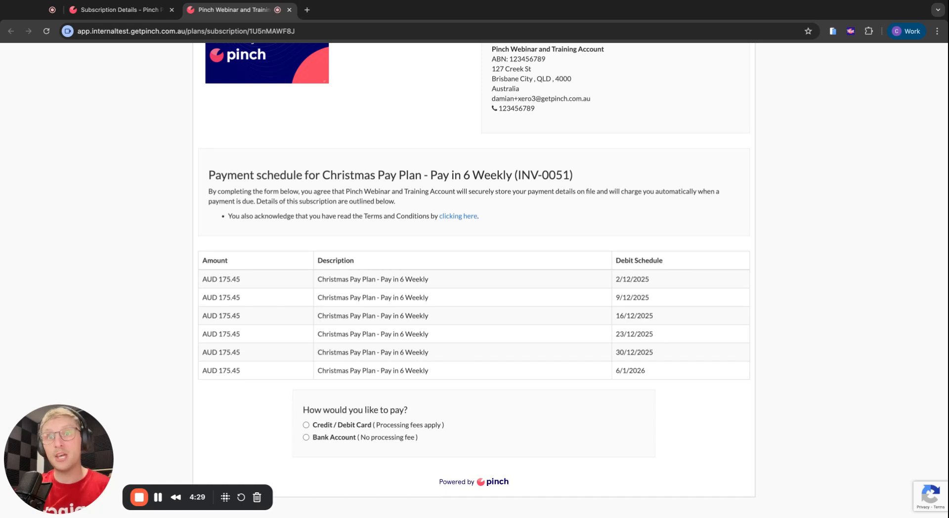
Choose Credit / Debit Card as the payment method and review the processing fees and card details form
{"action": "left_click", "coordinate": [306, 425]}
{"action": "scroll", "coordinate": [396, 426], "scroll_direction": "down", "scroll_amount": 3}
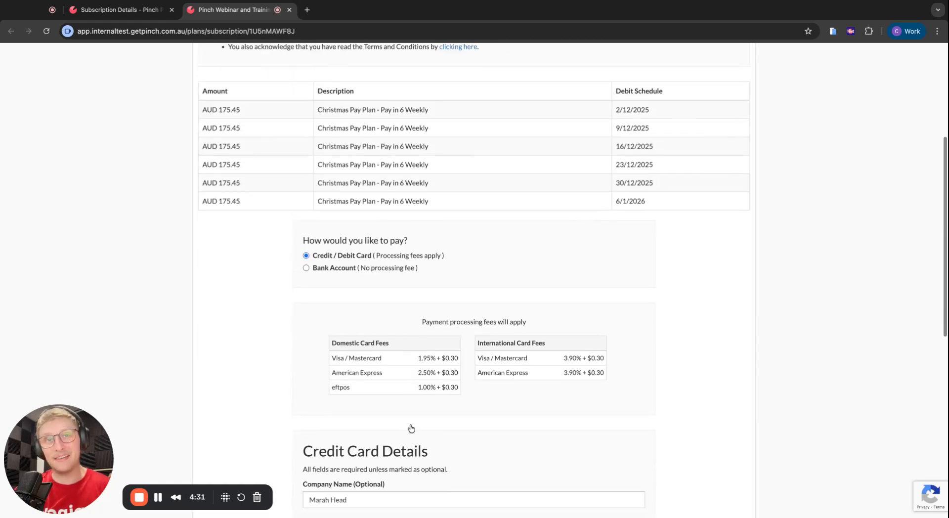
{"action": "scroll", "coordinate": [411, 428], "scroll_direction": "down", "scroll_amount": 4}
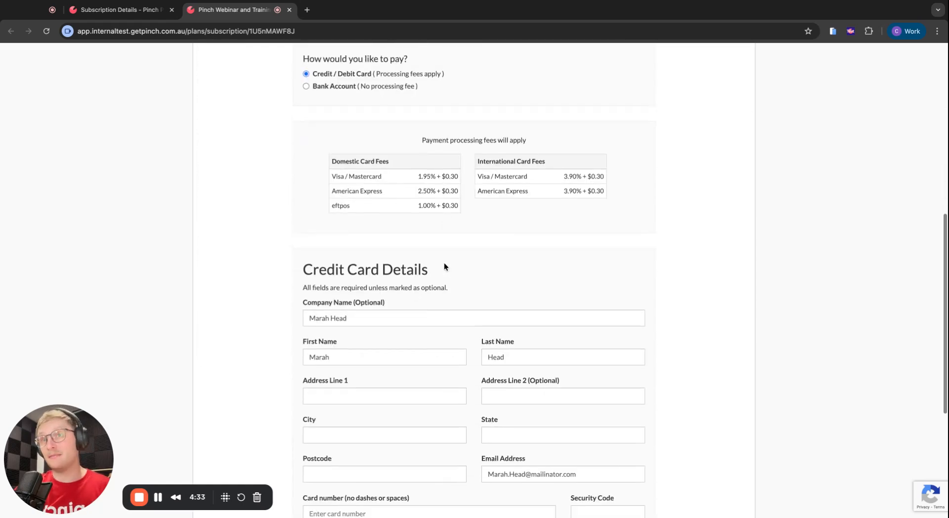
{"action": "scroll", "coordinate": [503, 330], "scroll_direction": "down", "scroll_amount": 2}
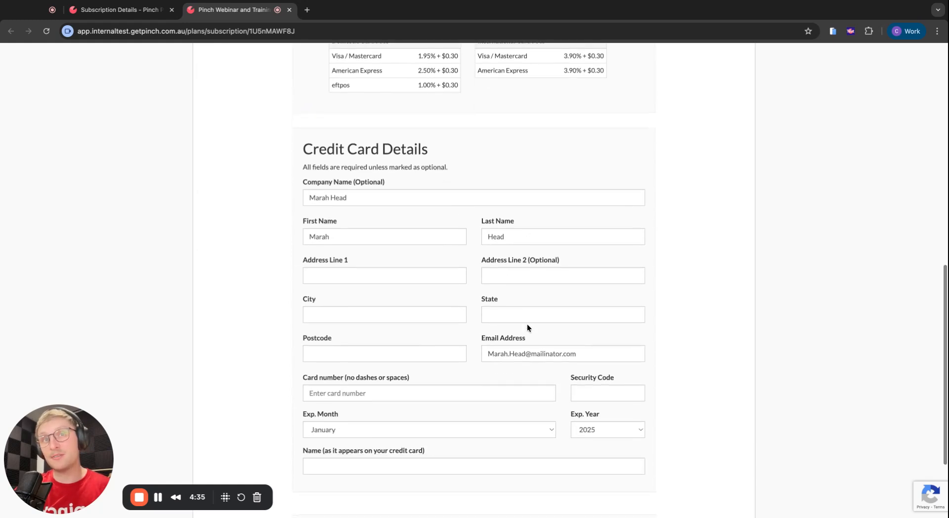
{"action": "scroll", "coordinate": [527, 327], "scroll_direction": "down", "scroll_amount": 2}
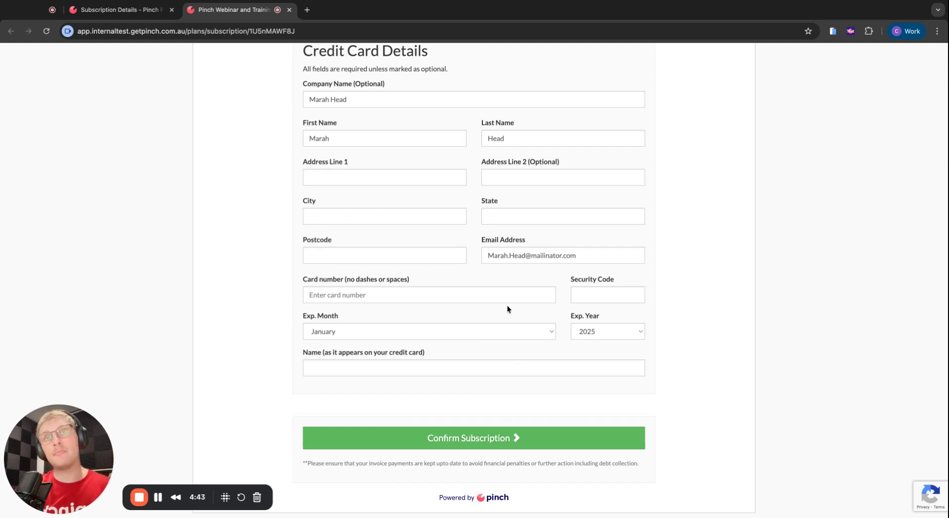
{"action": "scroll", "coordinate": [388, 212], "scroll_direction": "up", "scroll_amount": 10}
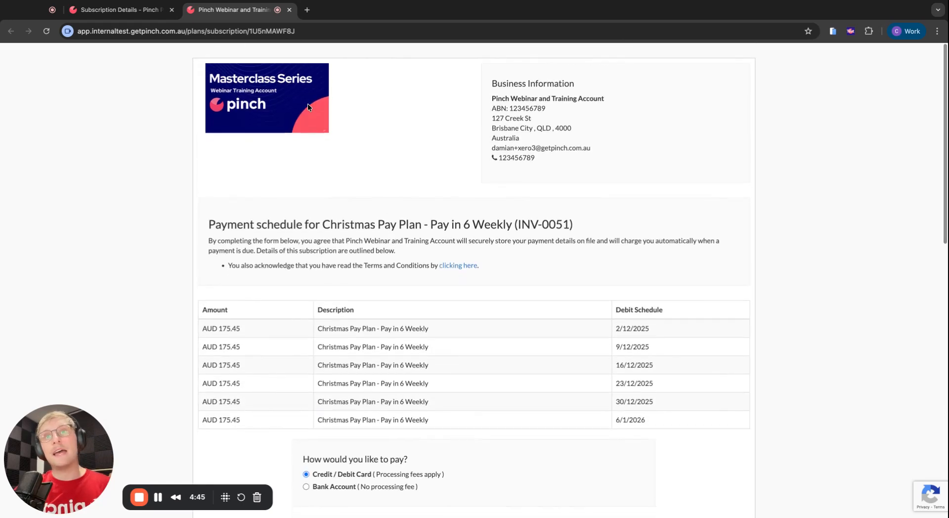